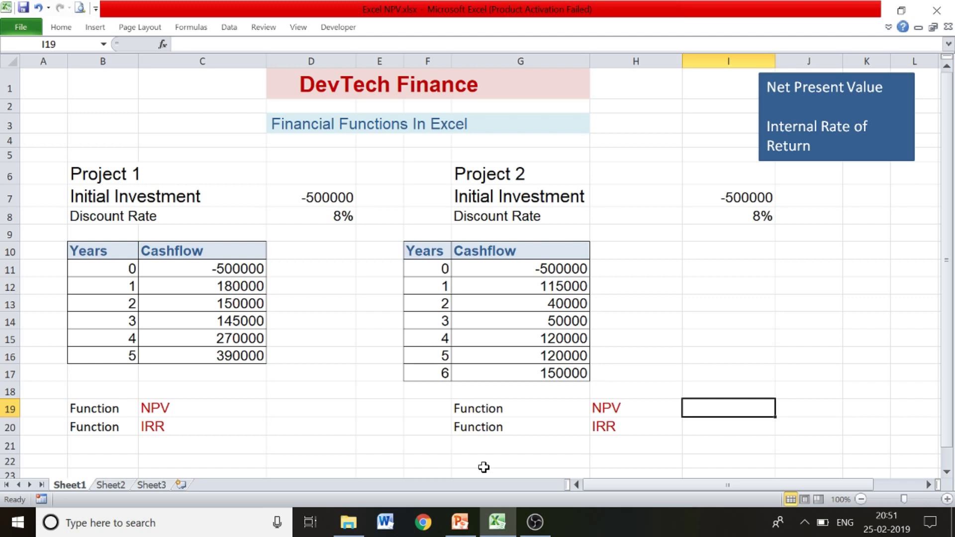
Step: Calculate Project 1's net present value in cell D19 with the formula =NPV(D8,C12:C16)+C11
left_click(322, 406)
type("=")
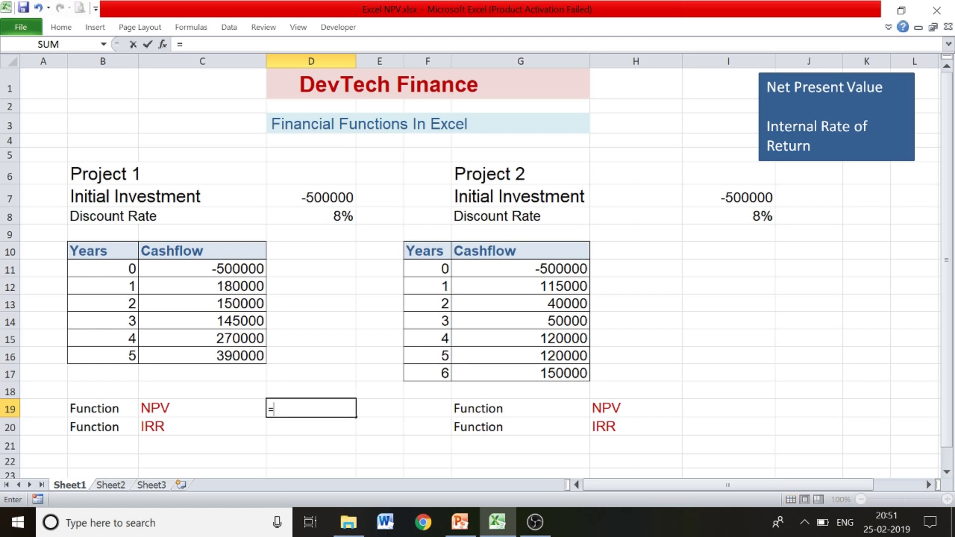
type("npv")
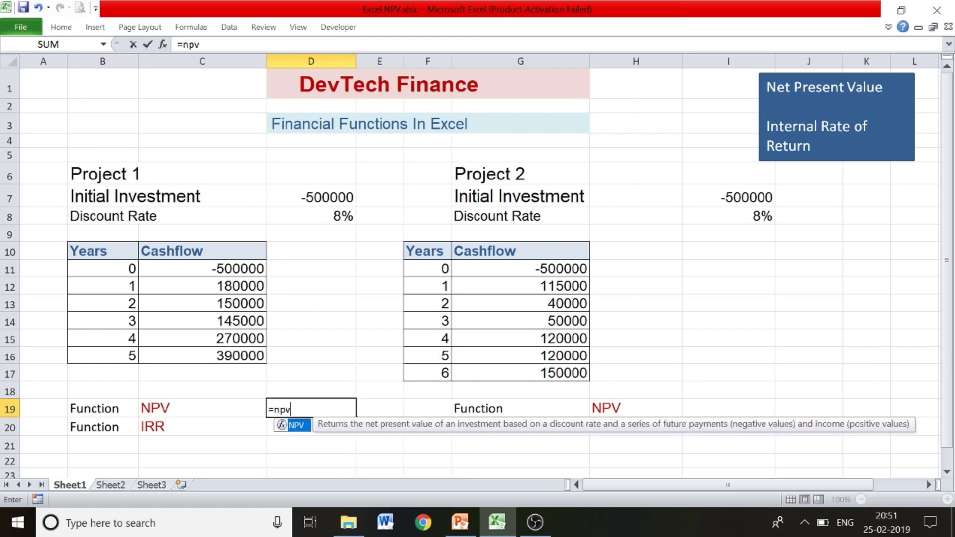
type("(")
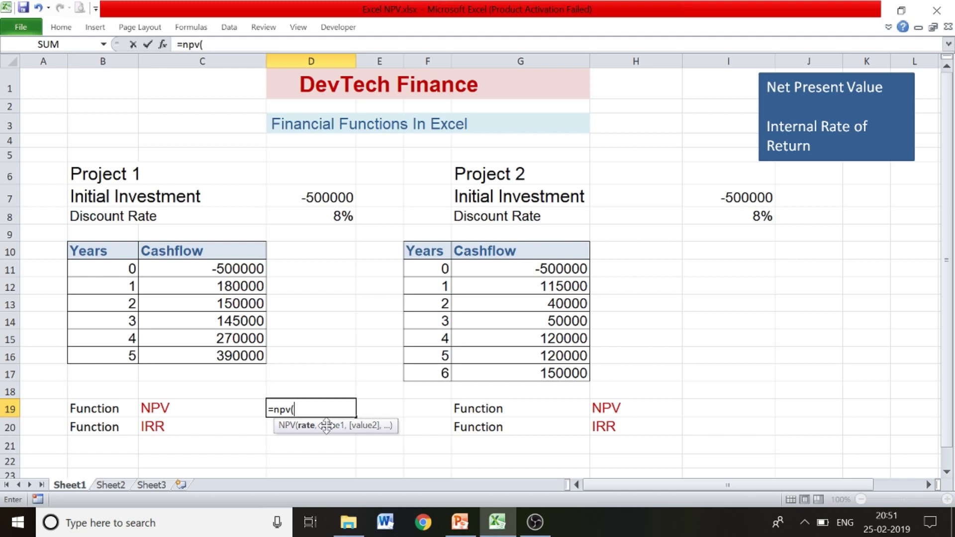
left_click(340, 217)
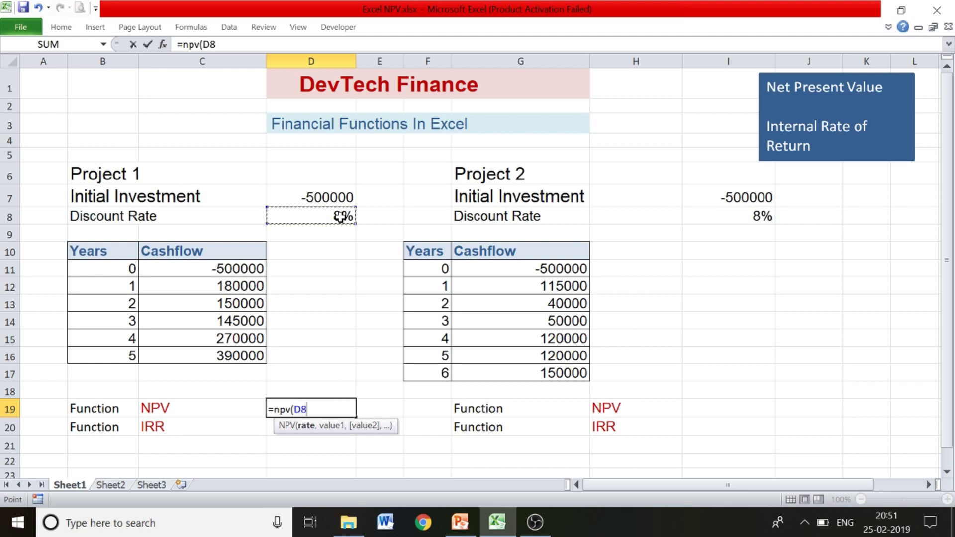
type(",")
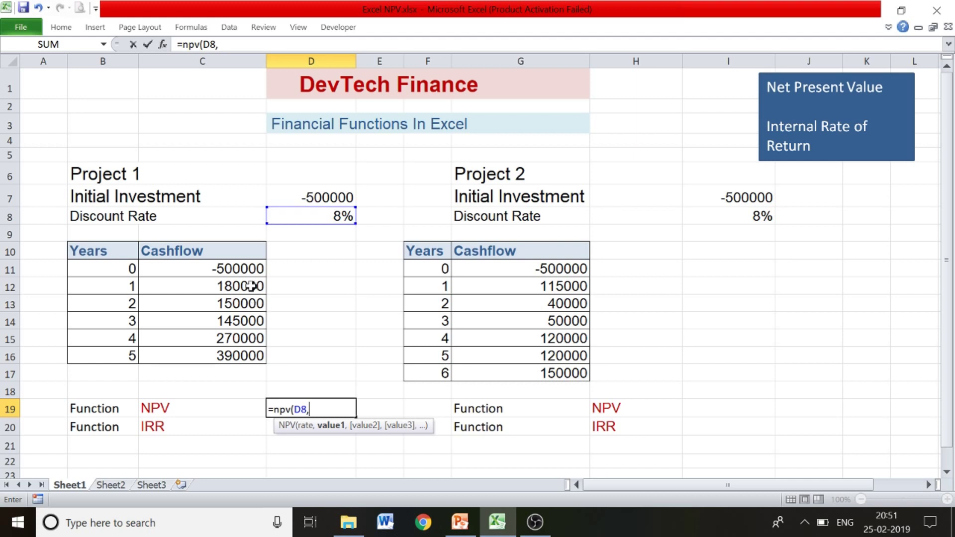
left_click_drag(251, 286, 252, 356)
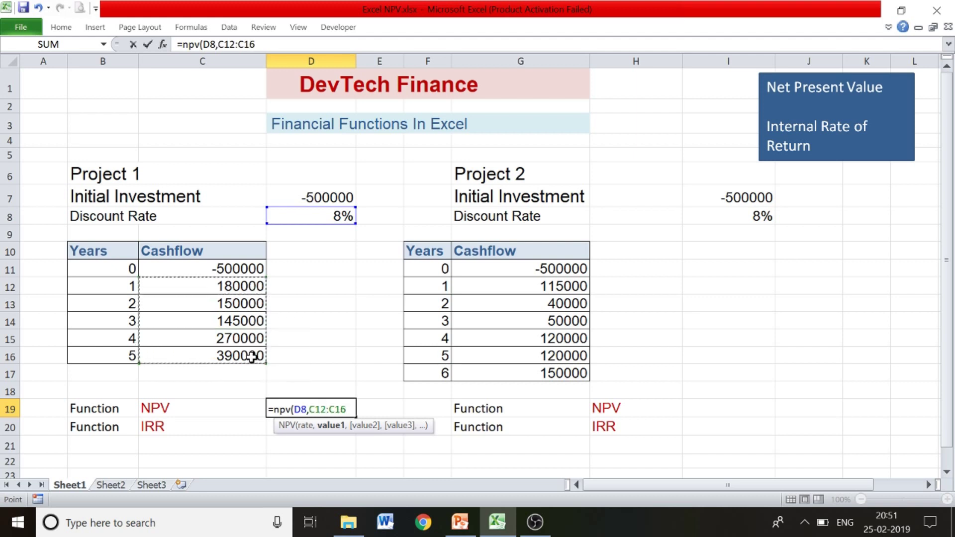
type(")")
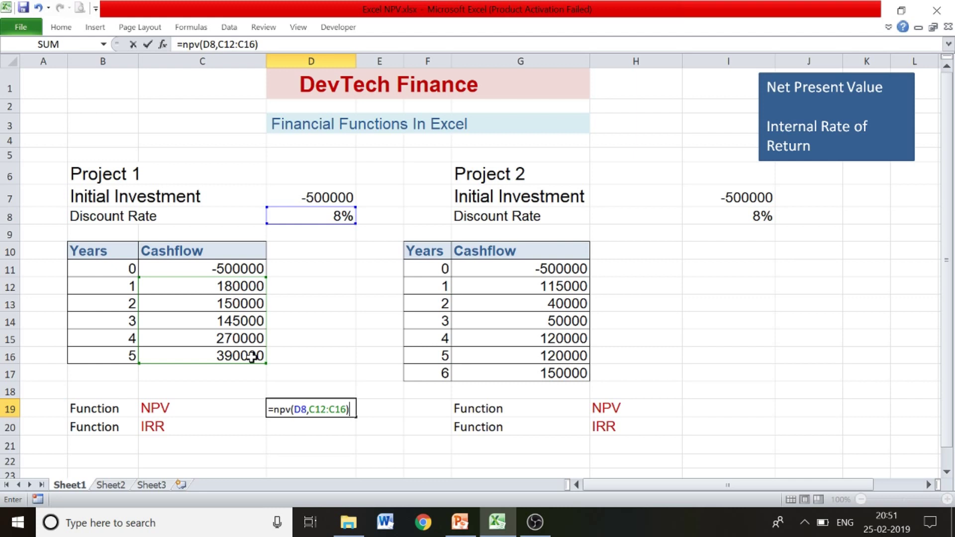
type("+")
left_click(223, 269)
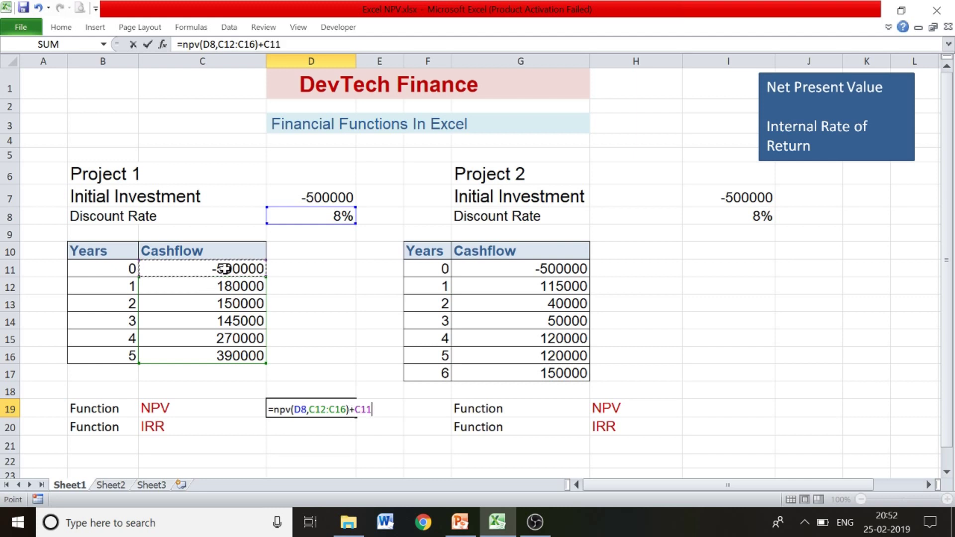
key("Return")
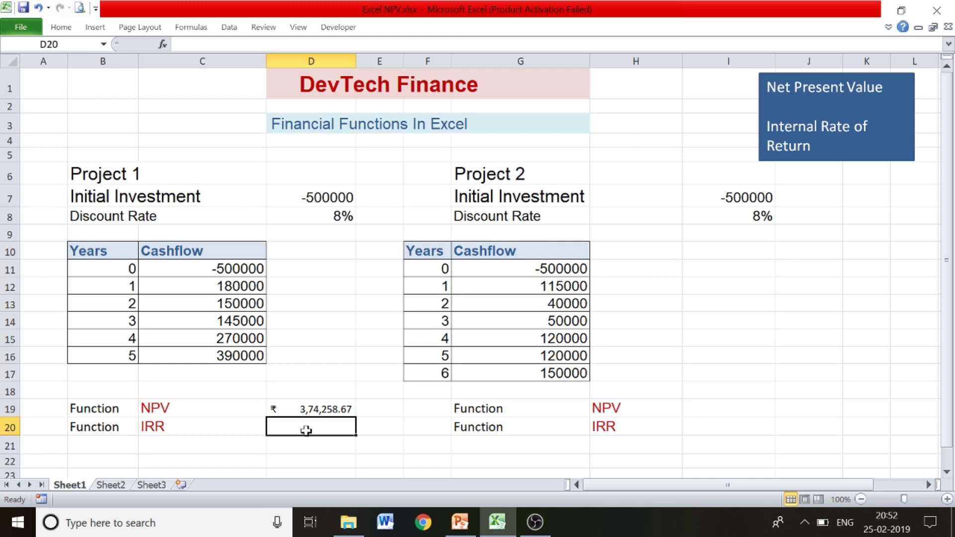
Step: Calculate Project 2's net present value in cell I19 with the formula =NPV(I8,G12:G17)+G11
left_click(709, 408)
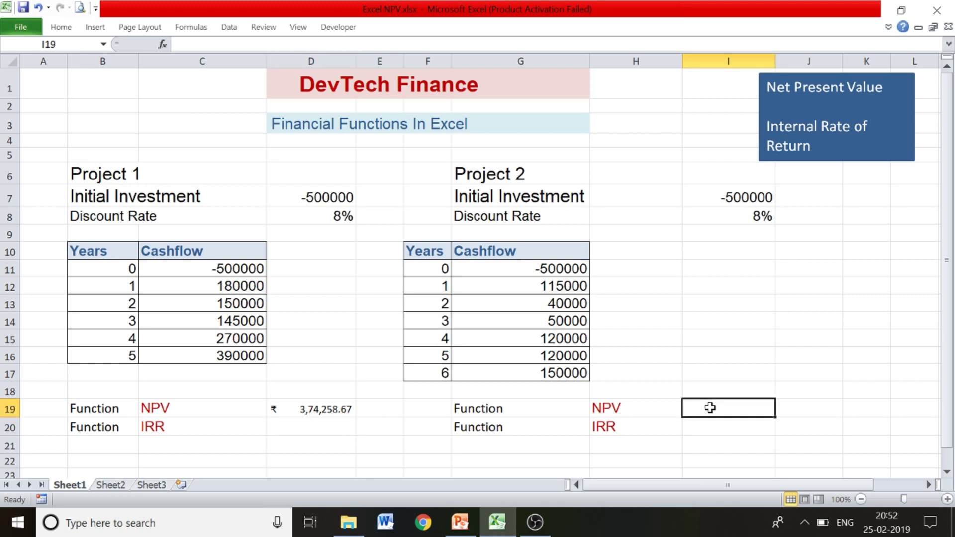
type("=")
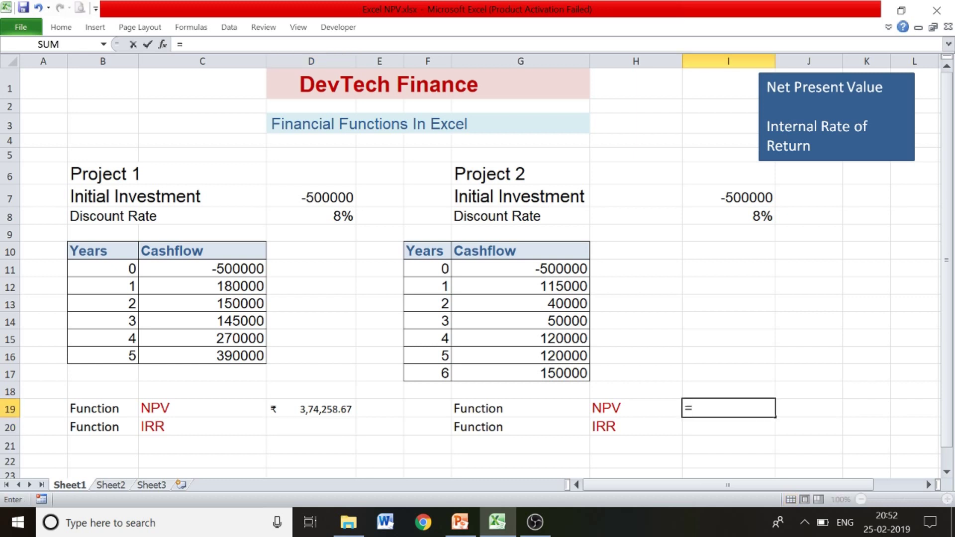
type("npv(")
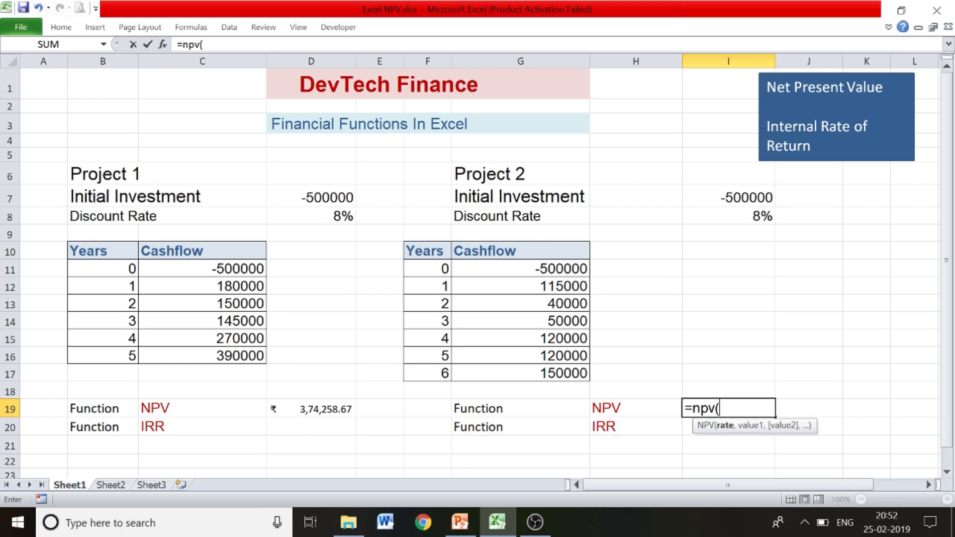
left_click(760, 215)
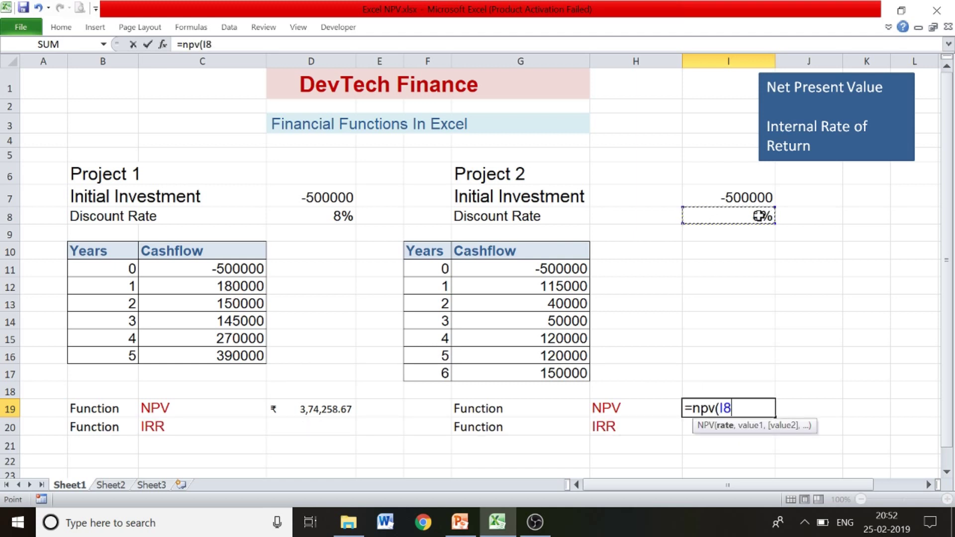
type(",")
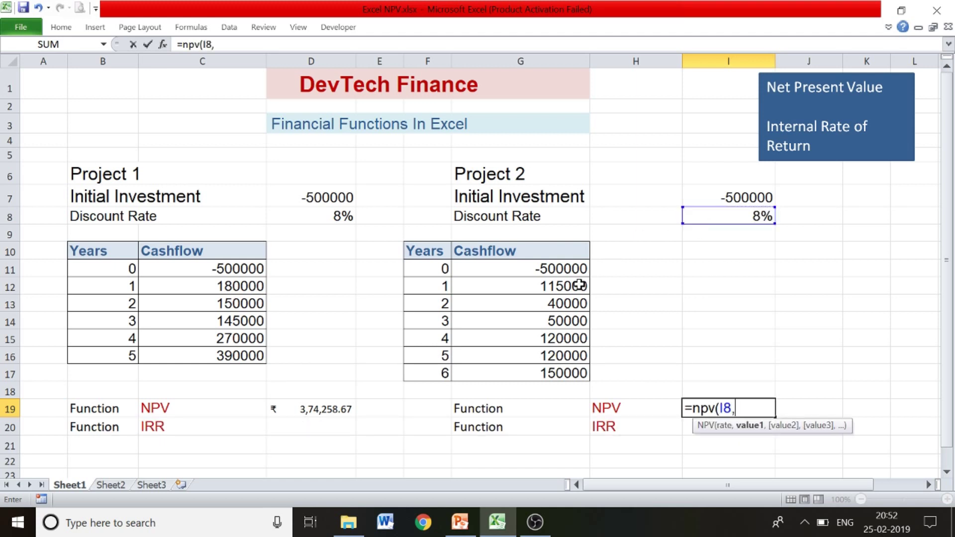
left_click_drag(561, 287, 569, 369)
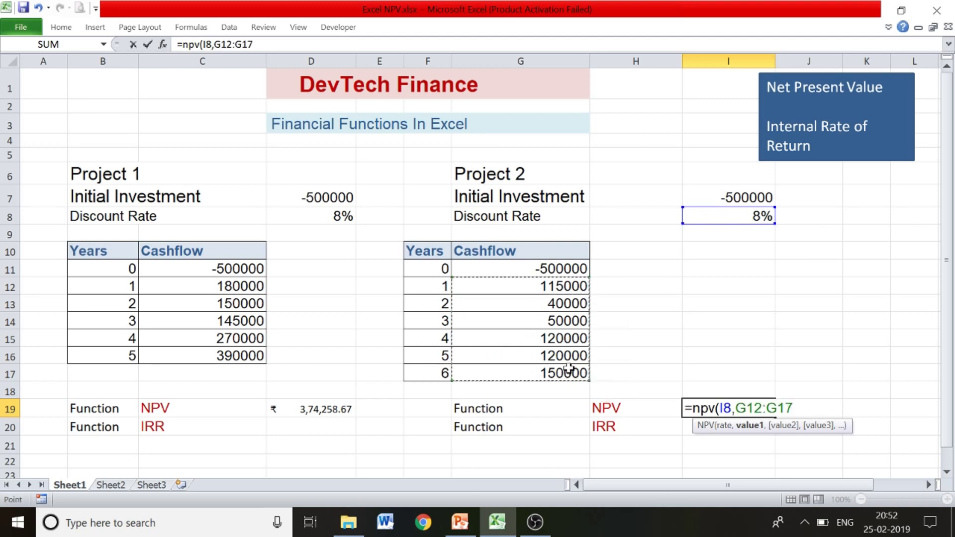
type(")+")
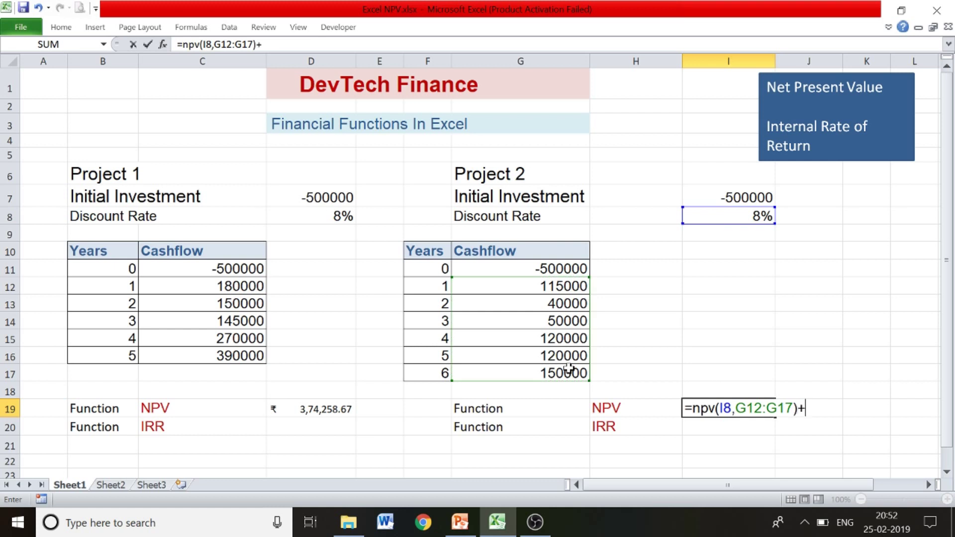
left_click(555, 269)
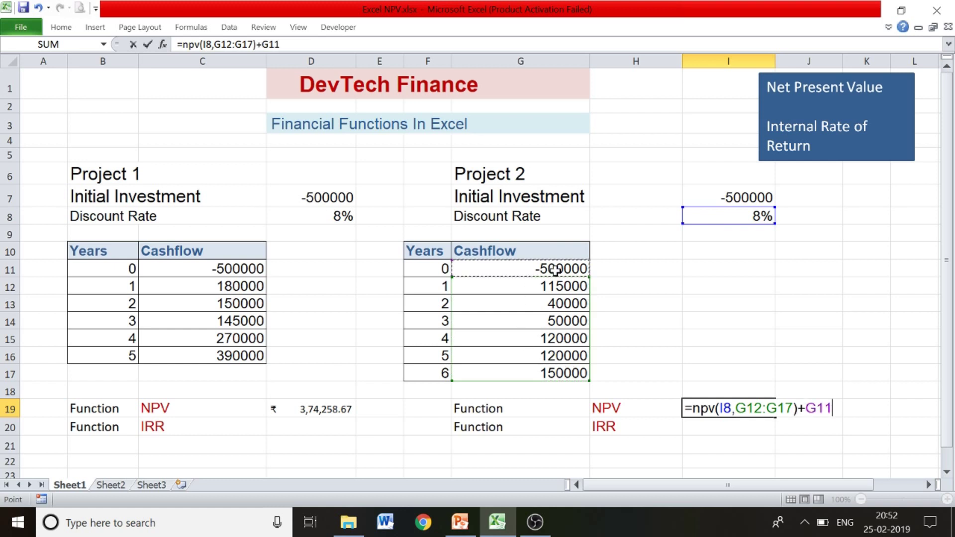
key("Return")
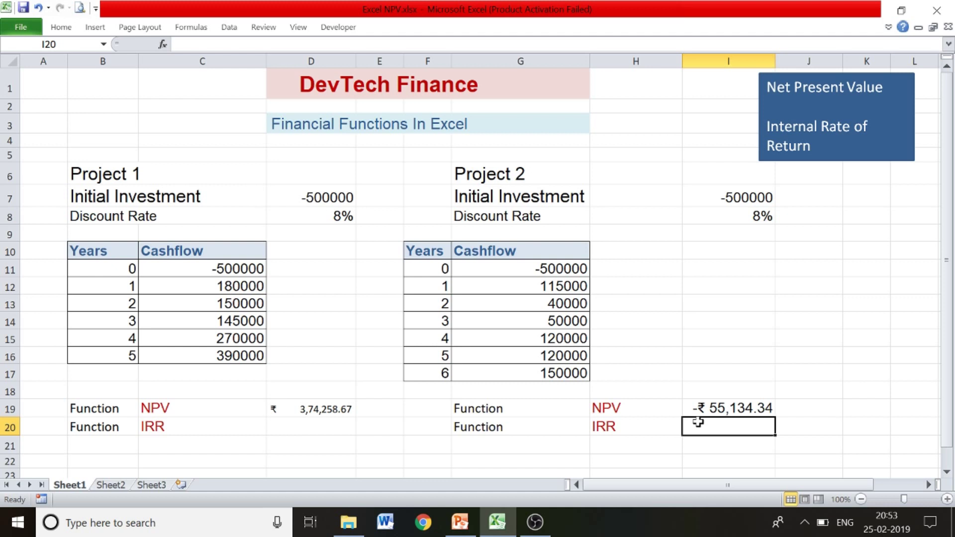
Step: Set the font size of Project 1's NPV result in cell D19 to 14
left_click(296, 411)
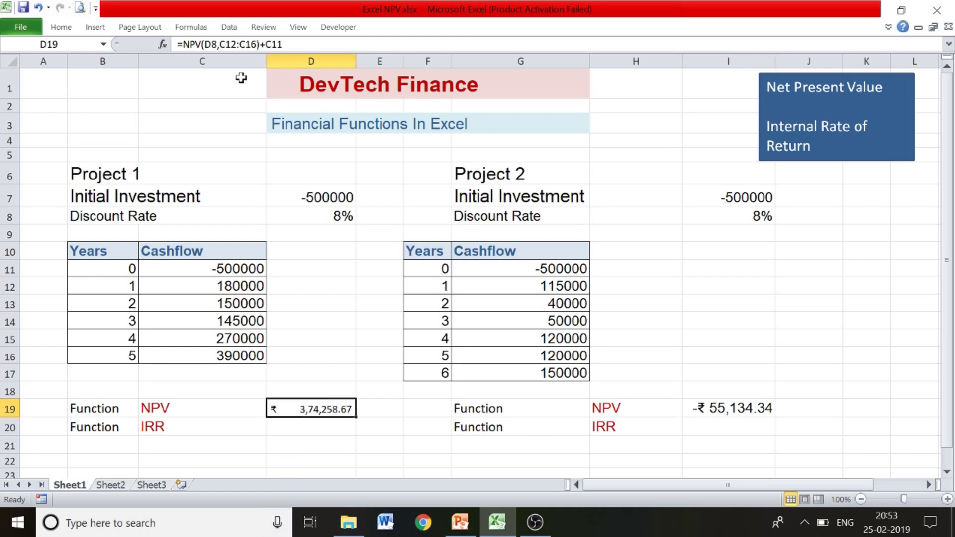
left_click(62, 28)
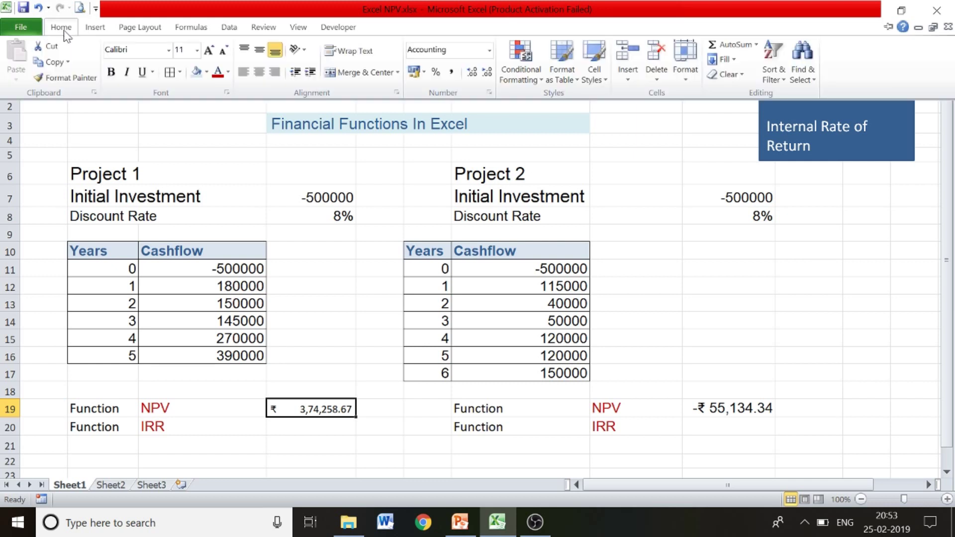
left_click(196, 53)
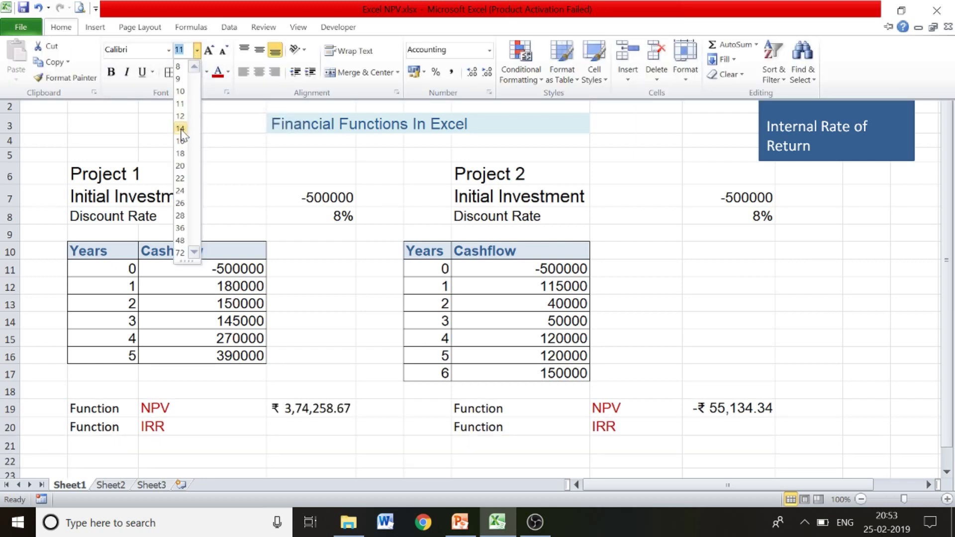
left_click(243, 140)
left_click(382, 453)
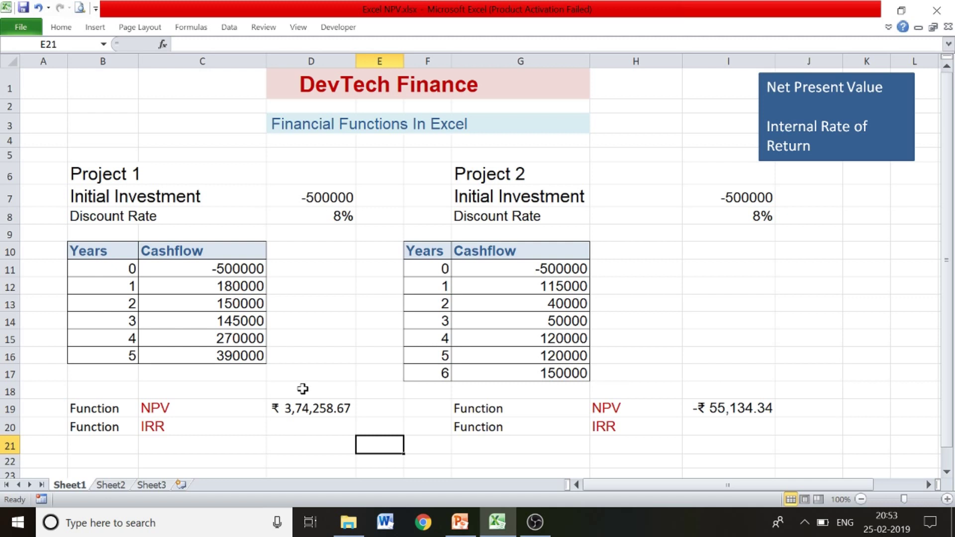
Step: Calculate Project 1's internal rate of return in cell D20 with the formula =IRR(C11:C16,7%)
left_click(305, 426)
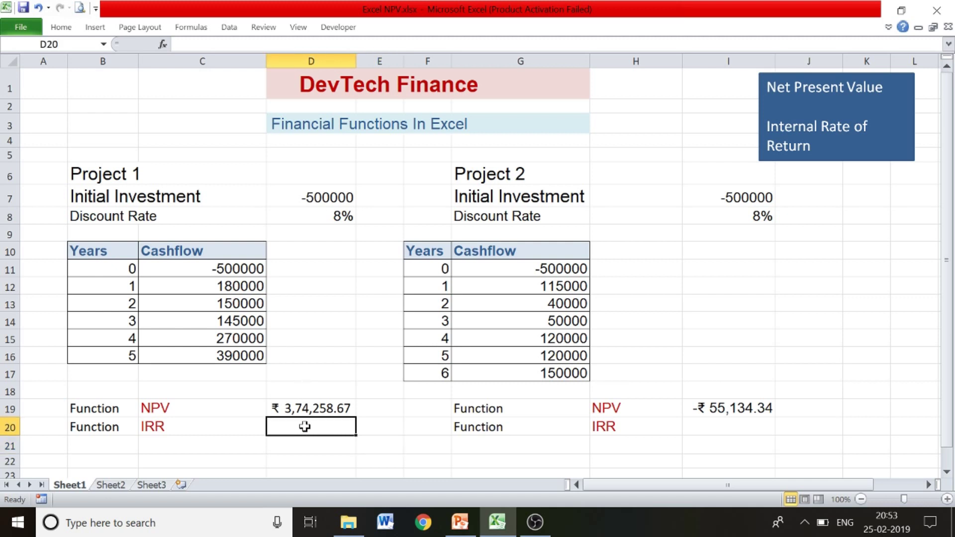
type("=irr(")
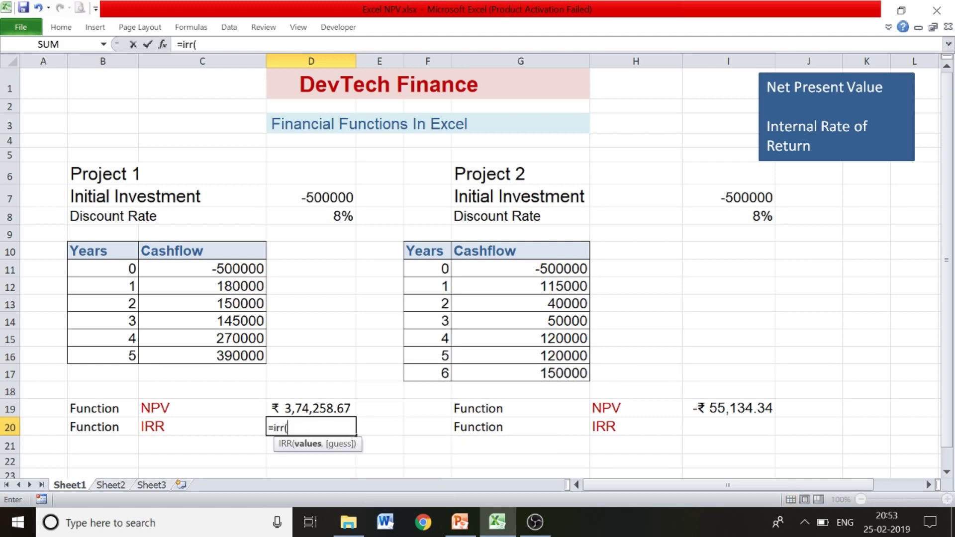
left_click(309, 461)
key("BackSpace")
key("BackSpace")
key("BackSpace")
left_click_drag(244, 269, 249, 351)
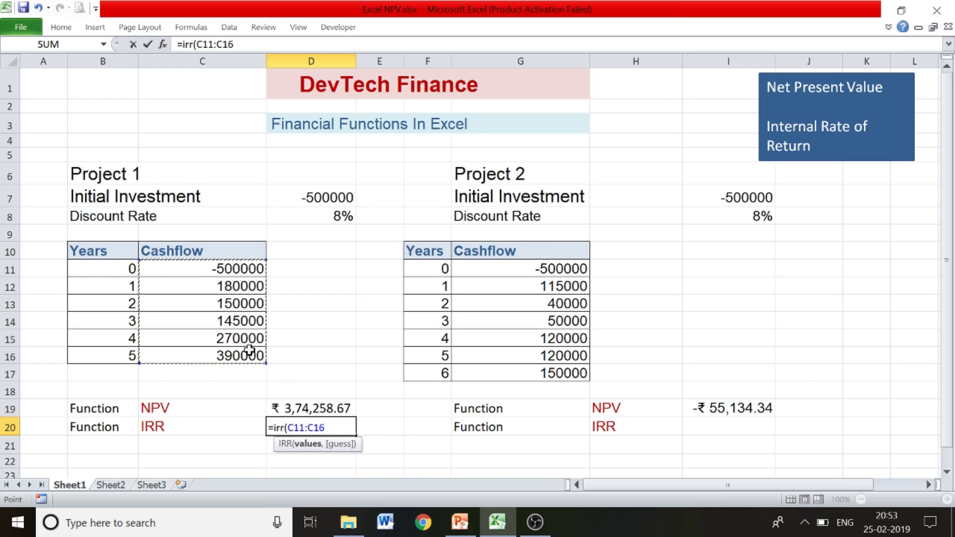
type(",")
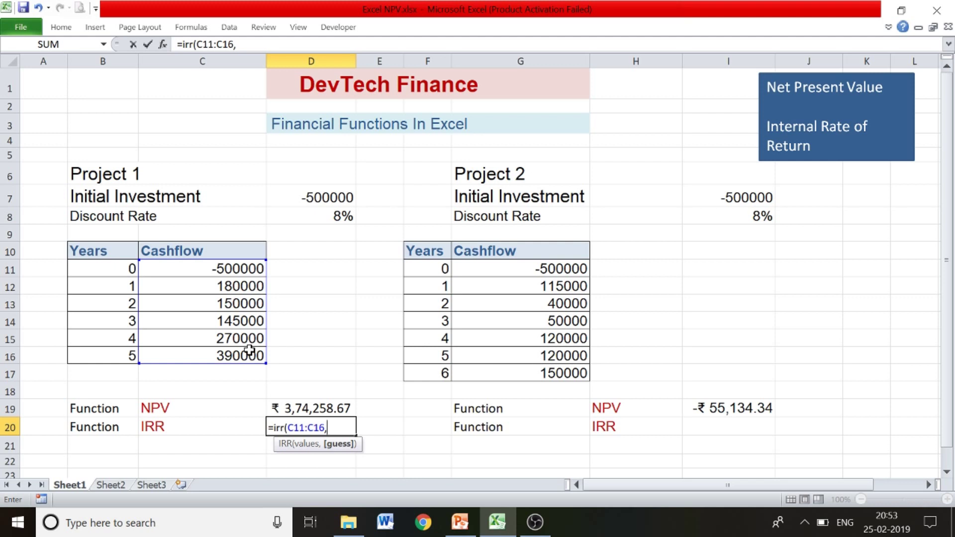
type("7%)")
key("Return")
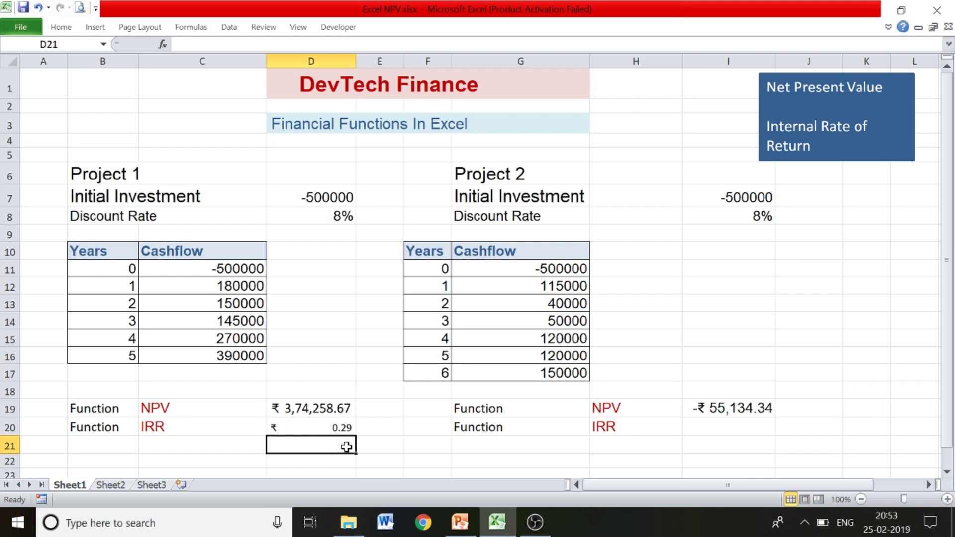
Step: Format Project 1's IRR result in cell D20 as a percentage
left_click(337, 427)
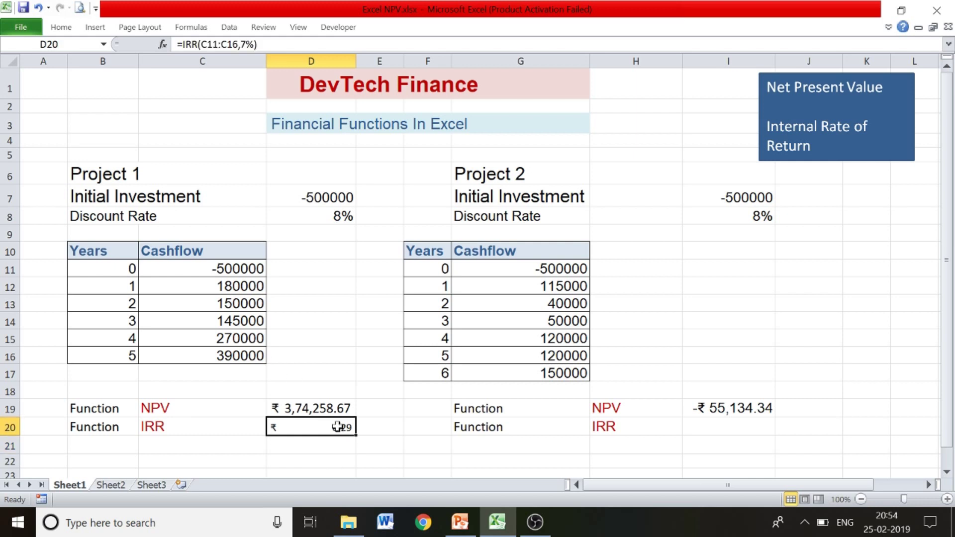
left_click(62, 31)
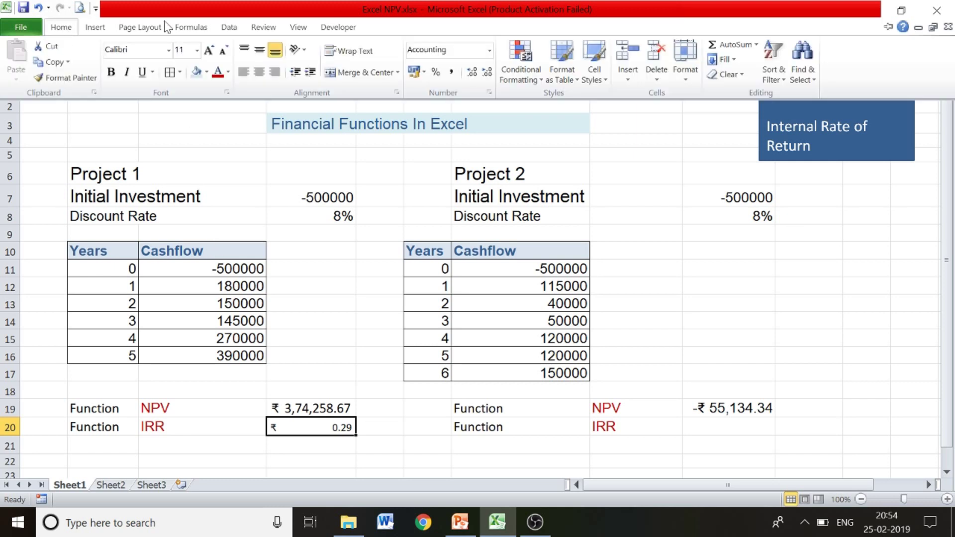
left_click(425, 73)
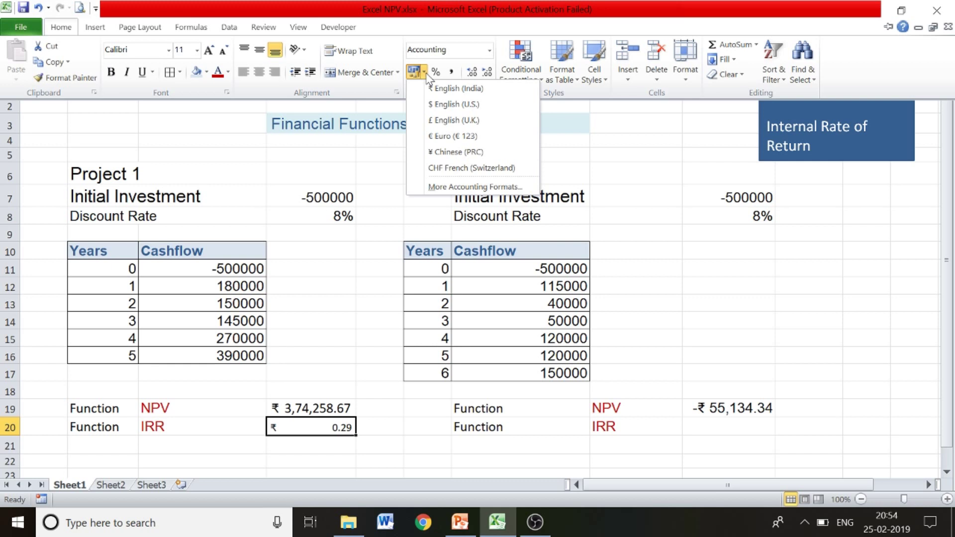
left_click(437, 72)
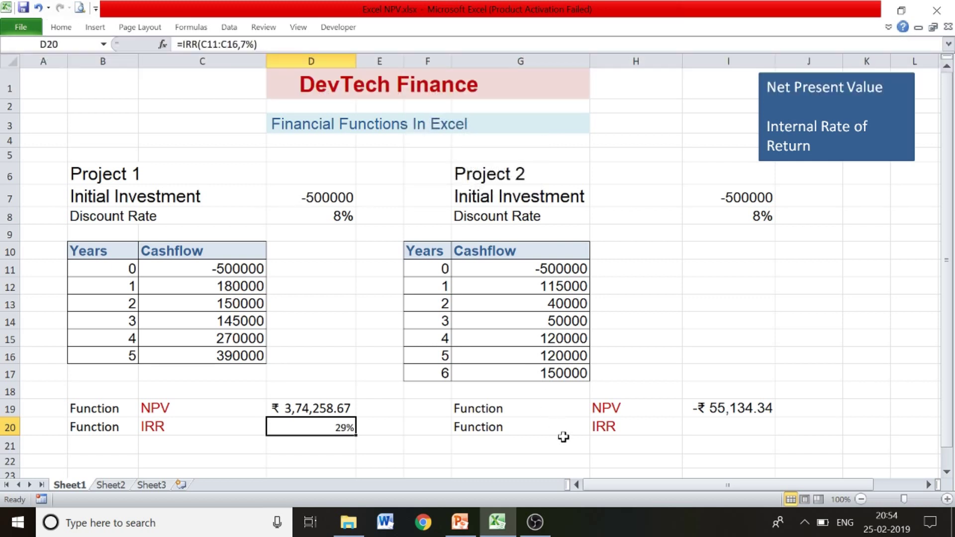
Step: Calculate Project 2's internal rate of return in cell I20 with the formula =IRR(G11:G17,9%)
left_click(717, 428)
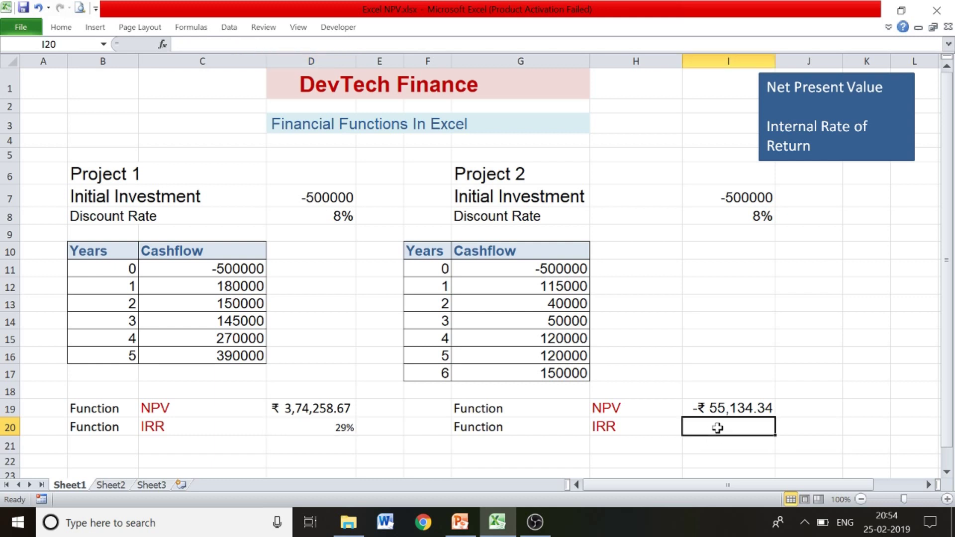
type("=")
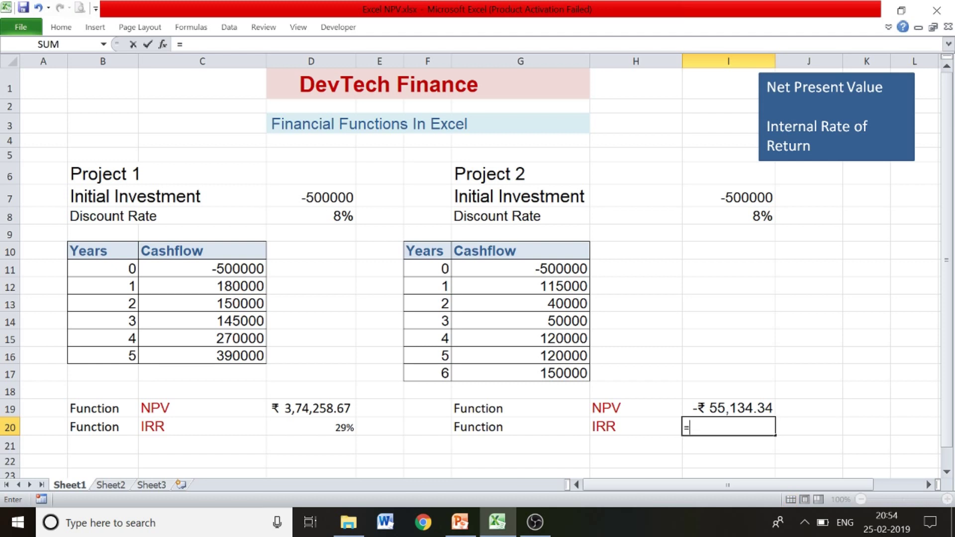
type("irr")
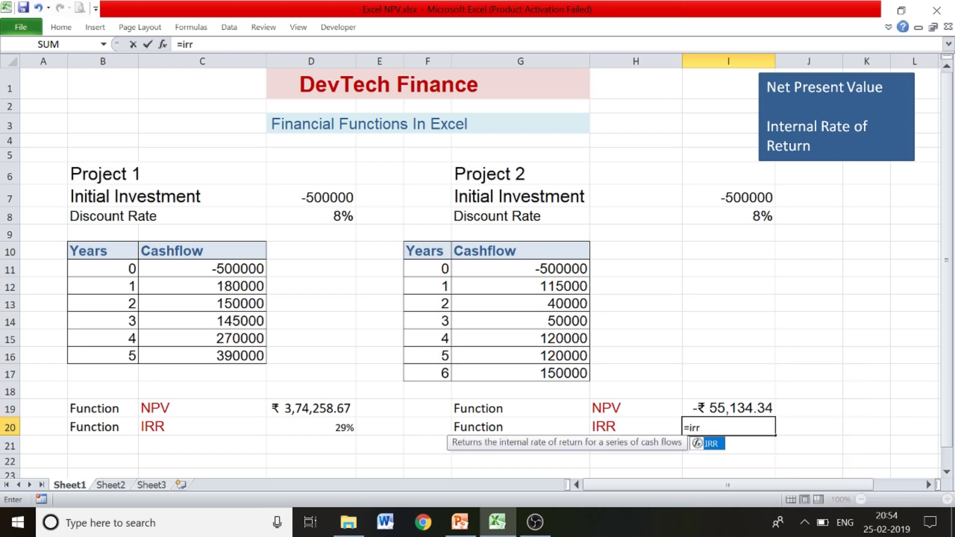
type("(")
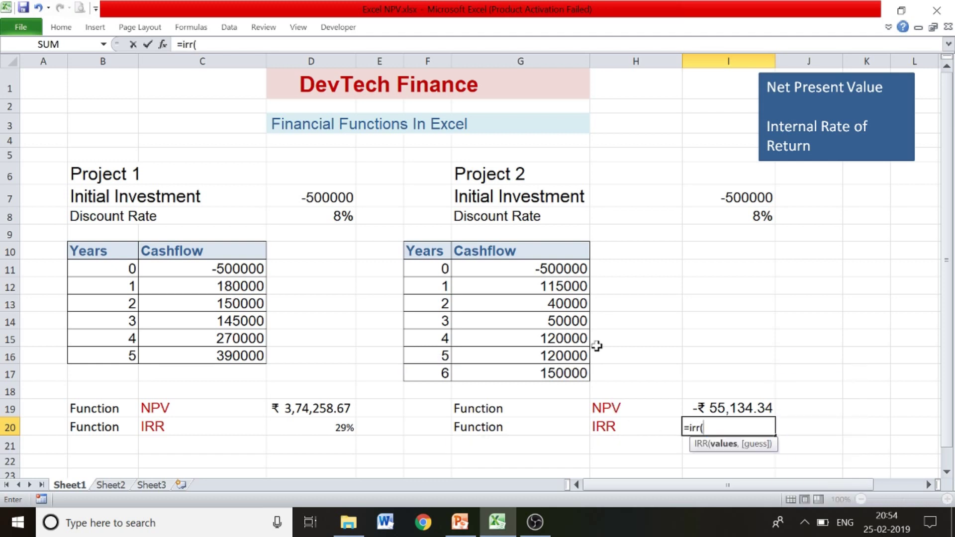
left_click(571, 271)
left_click_drag(571, 271, 572, 376)
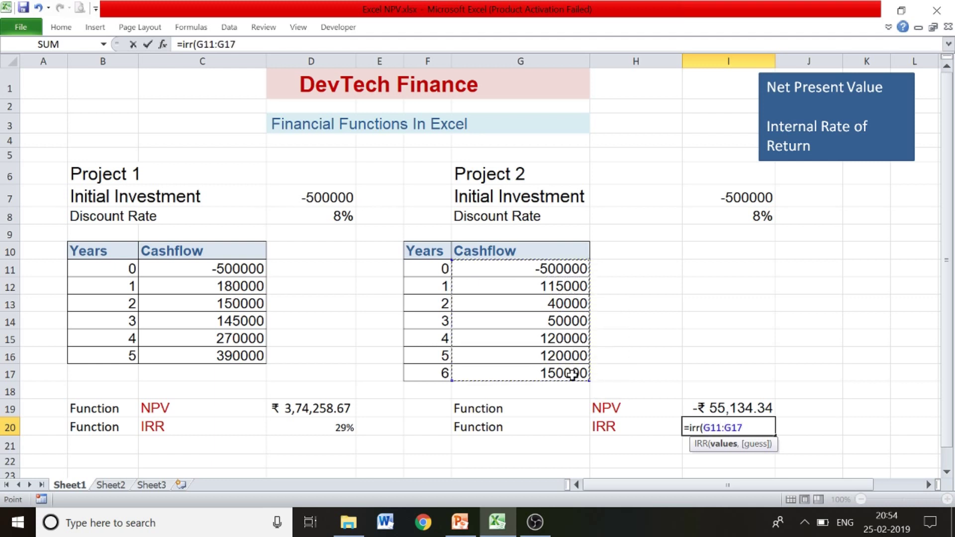
type(",")
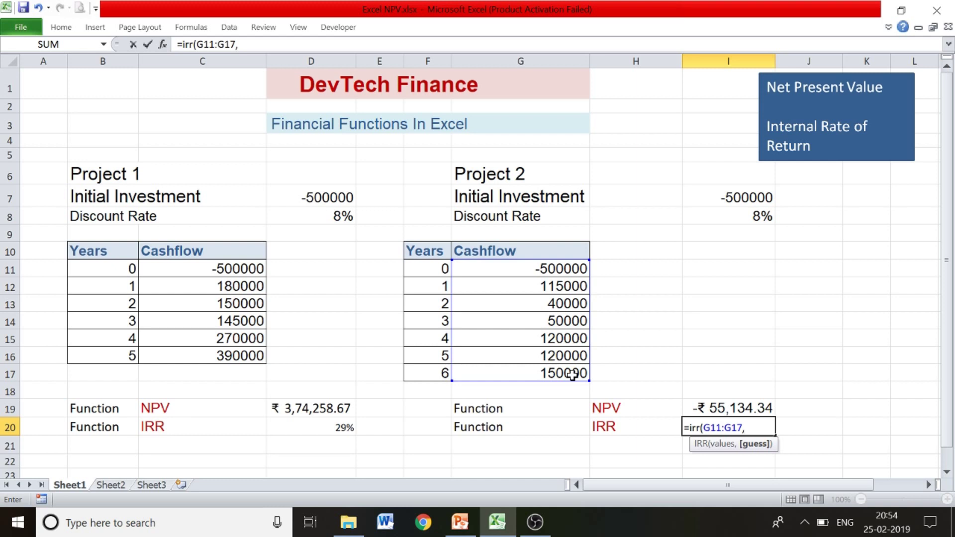
type("9%)")
key("Return")
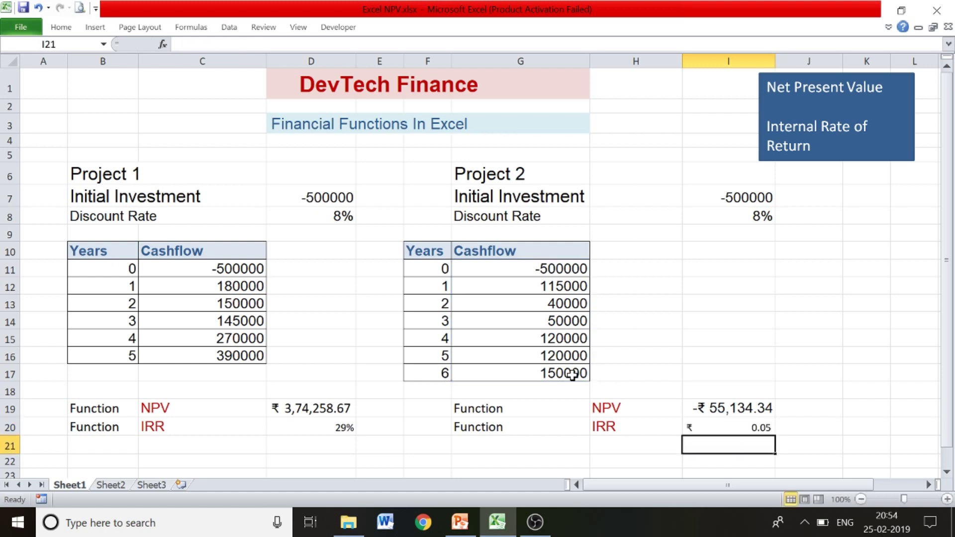
Step: Format Project 2's IRR result in cell I20 as a percentage
left_click(721, 426)
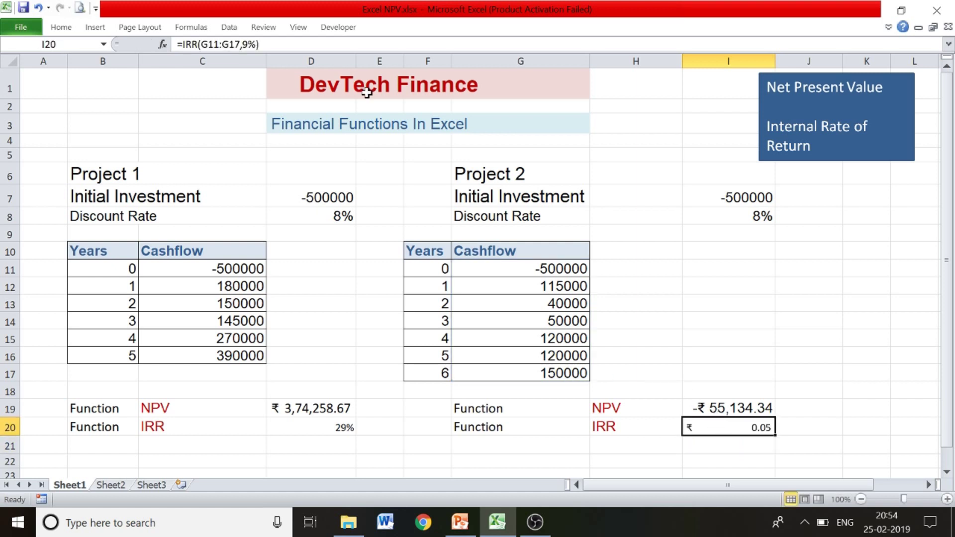
left_click(61, 30)
left_click(436, 73)
Step: Show Project 2's IRR in cell I20 with six decimal places and Project 1's IRR in cell D20 with five
left_click(61, 28)
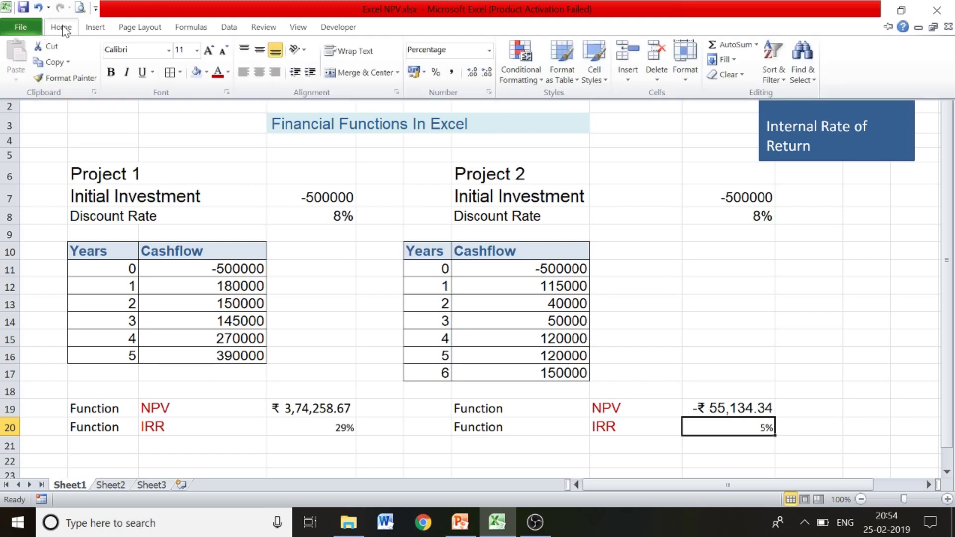
left_click(472, 74)
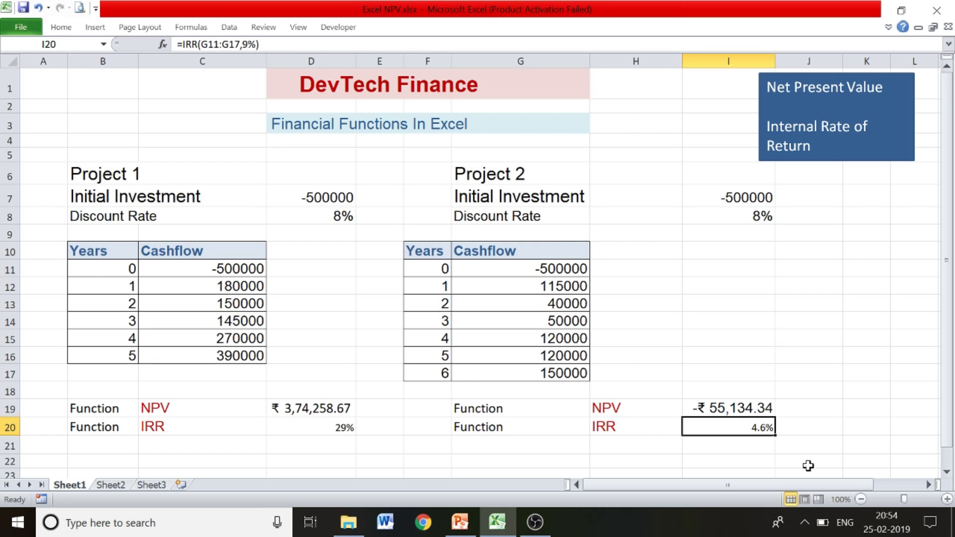
right_click(769, 428)
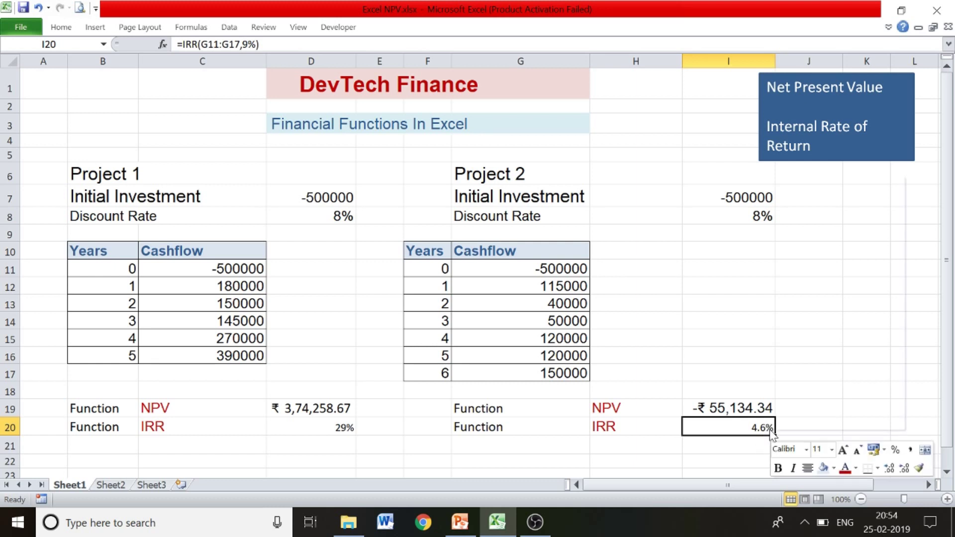
left_click(889, 468)
left_click(888, 468)
left_click(888, 469)
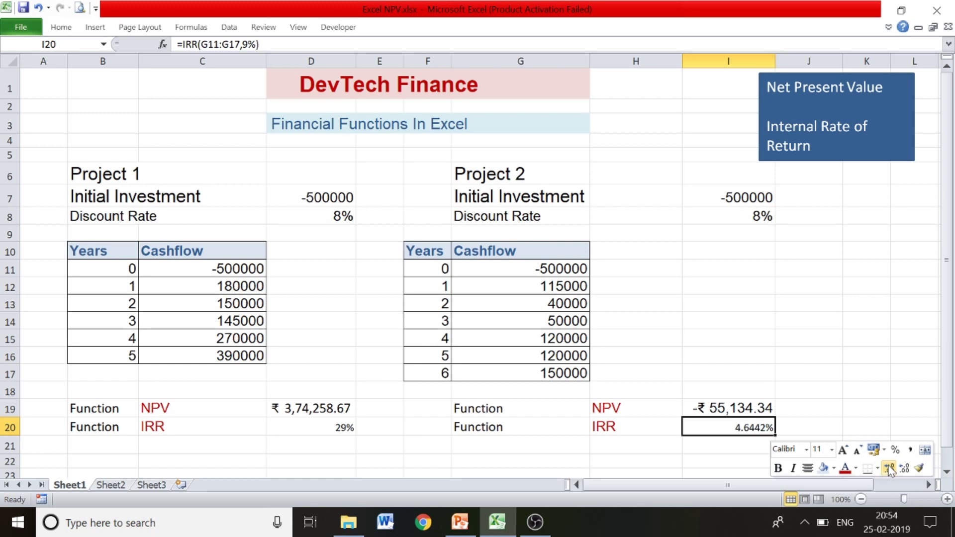
left_click(888, 468)
left_click(888, 468)
left_click(631, 455)
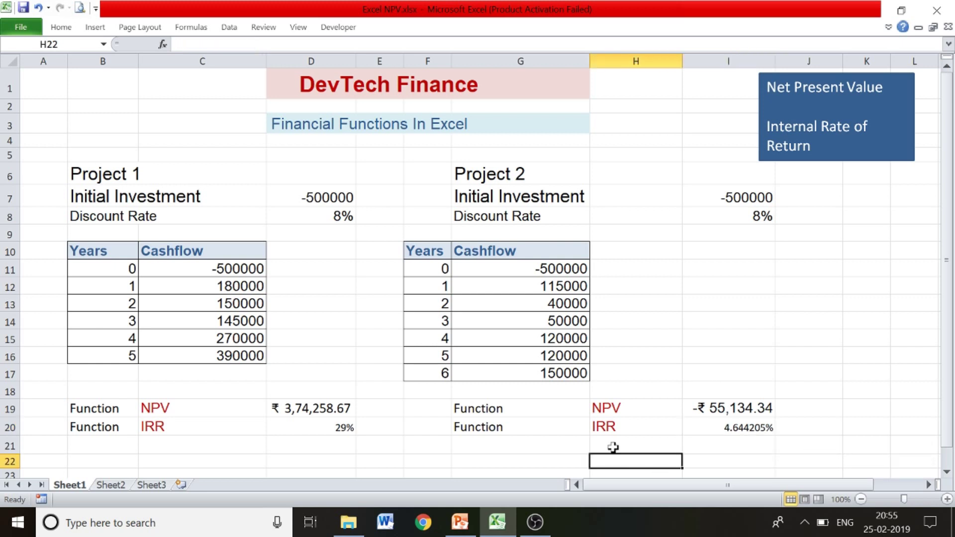
left_click(341, 427)
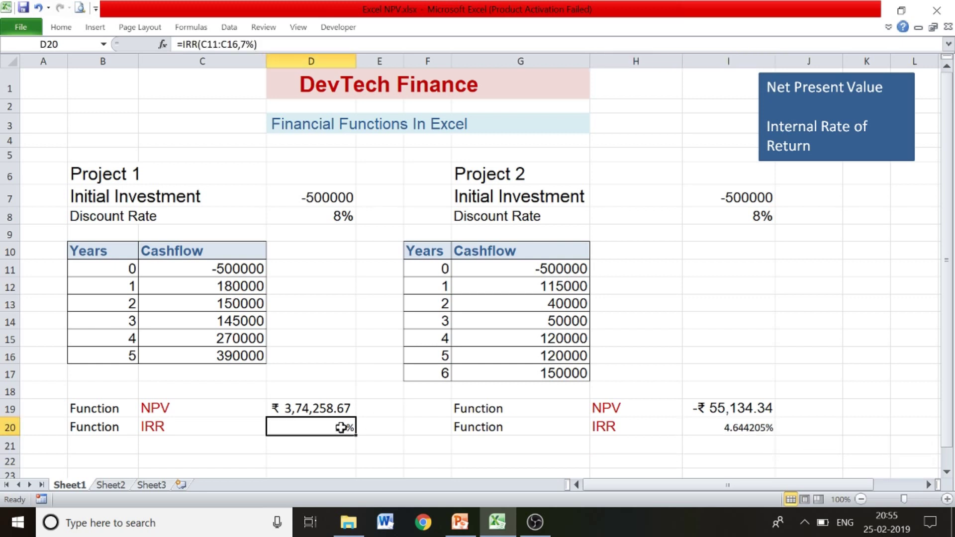
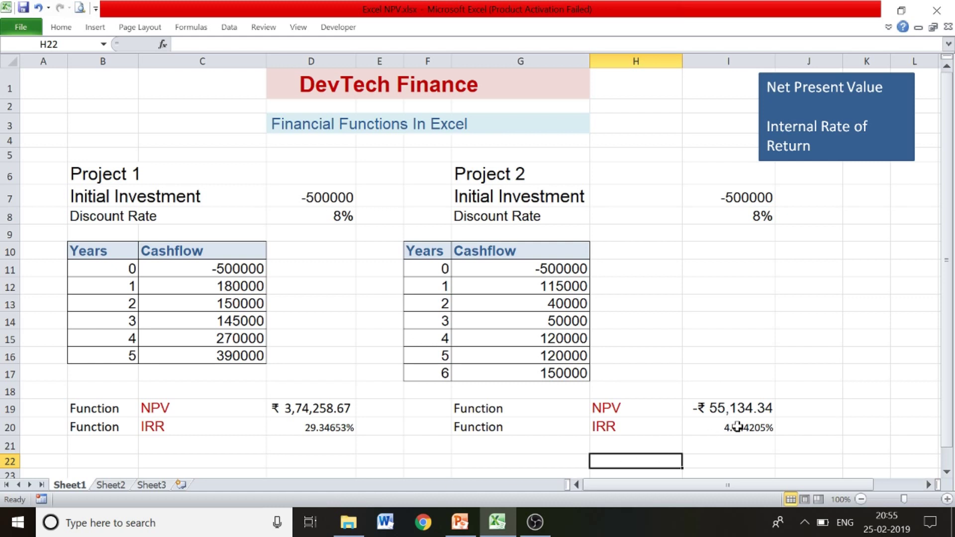
Step: Set Project 2's discount rate in cell I8 to its IRR value, 4.644205%
left_click(751, 428)
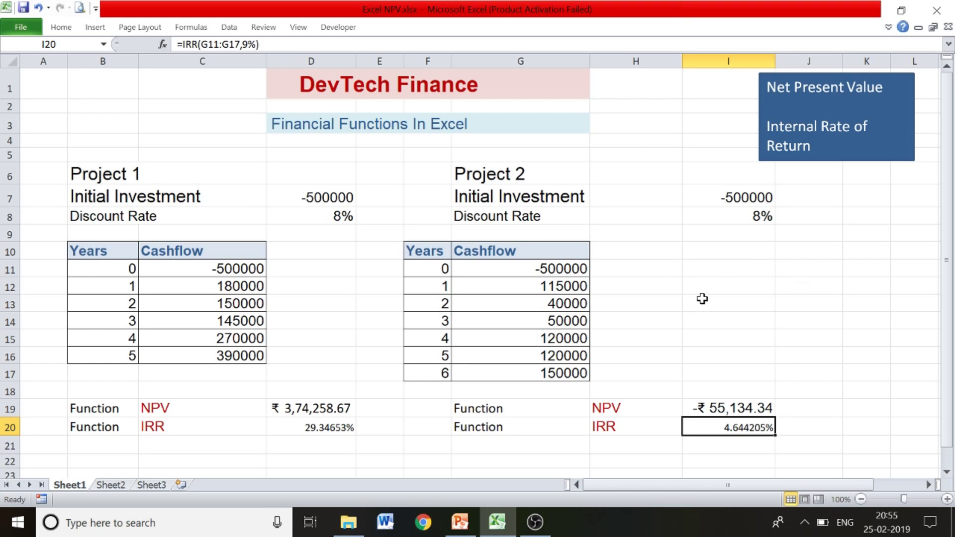
left_click(762, 216)
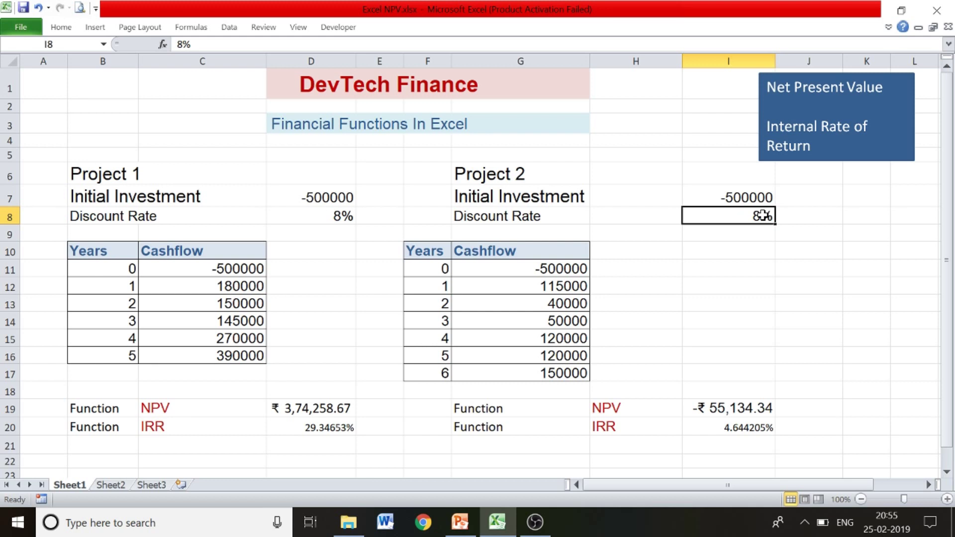
double_click(763, 215)
key("BackSpace")
type("4.6")
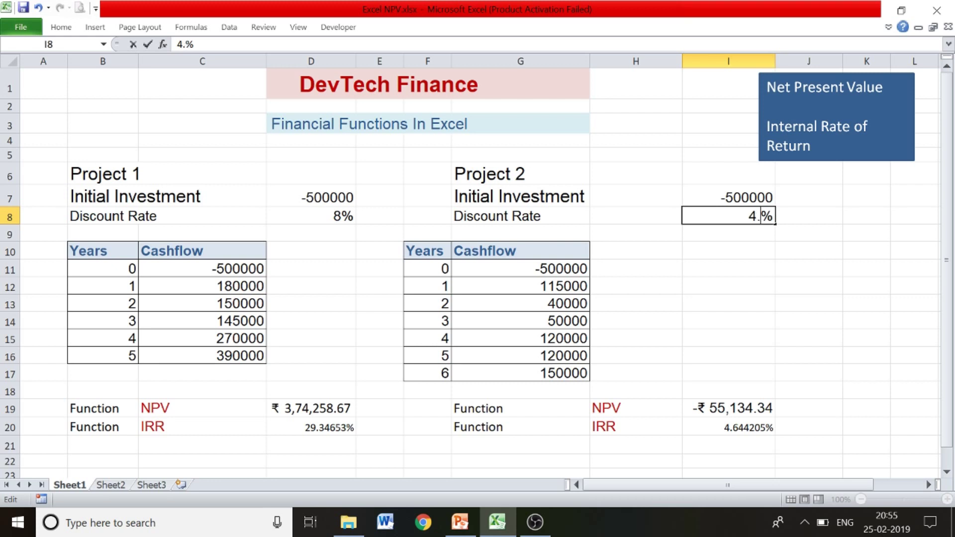
type("44205")
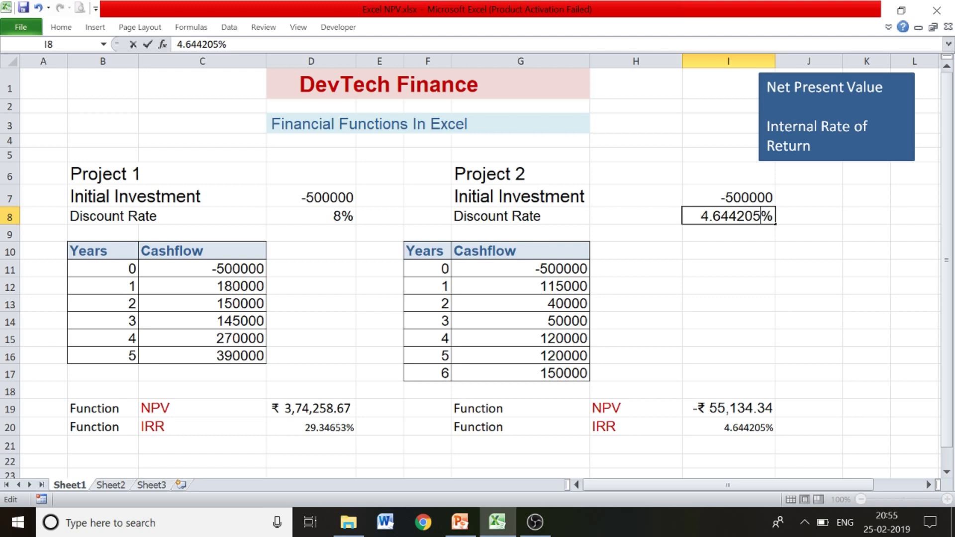
key("Return")
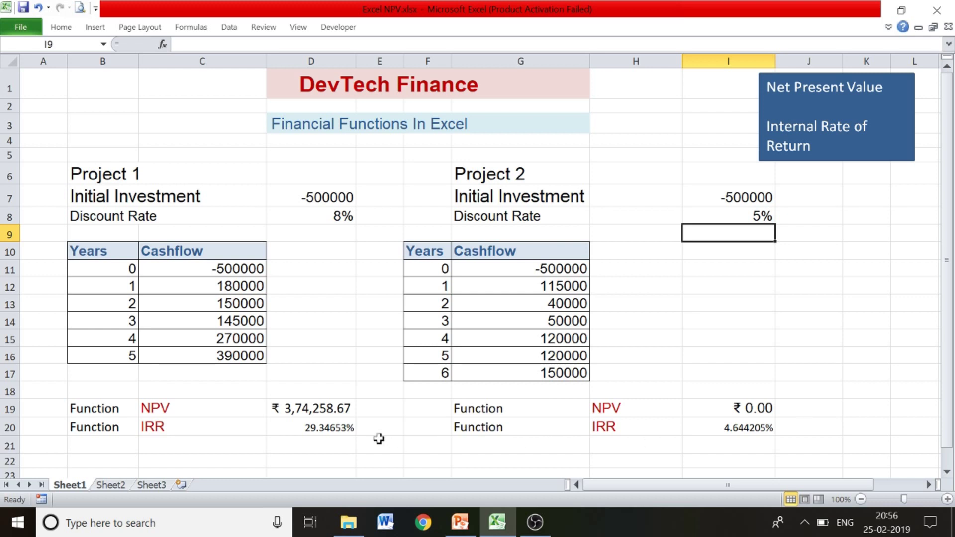
Step: Set Project 1's discount rate in cell D8 to its IRR value, 29.34653%
left_click(333, 216)
double_click(338, 217)
key("BackSpace")
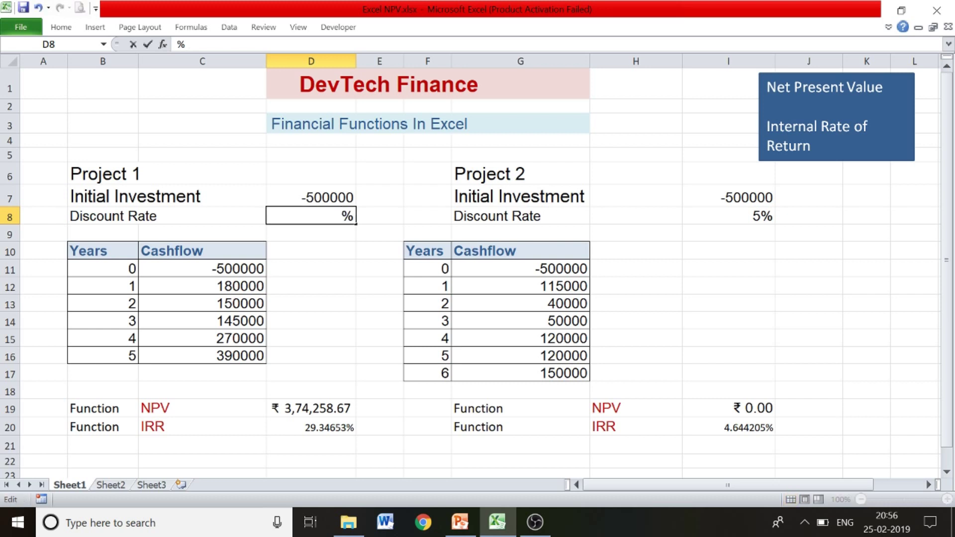
type("29")
type(".34")
type("653")
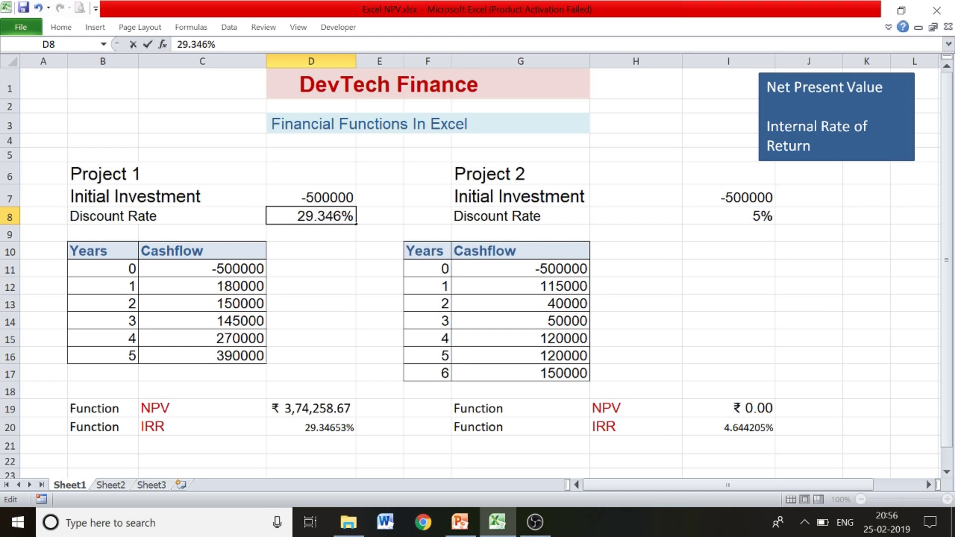
key("Return")
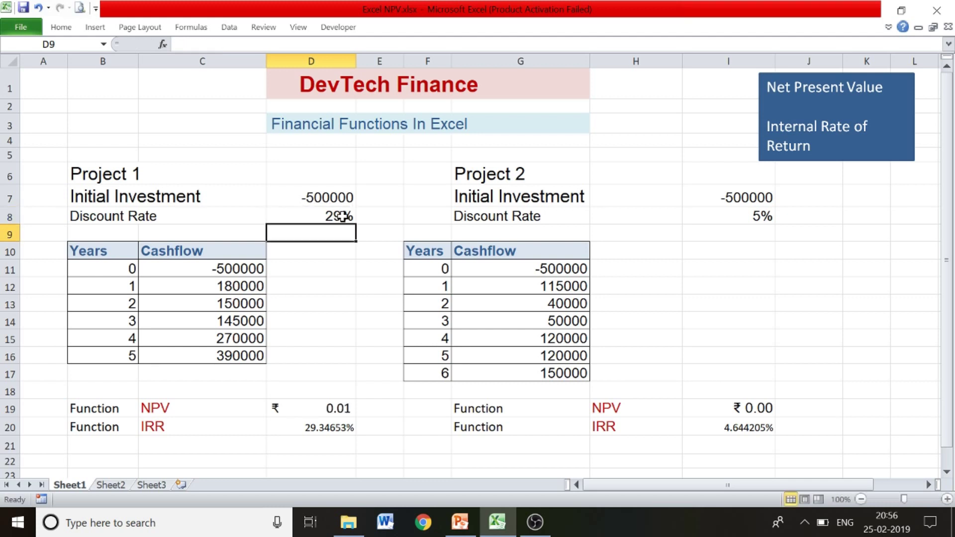